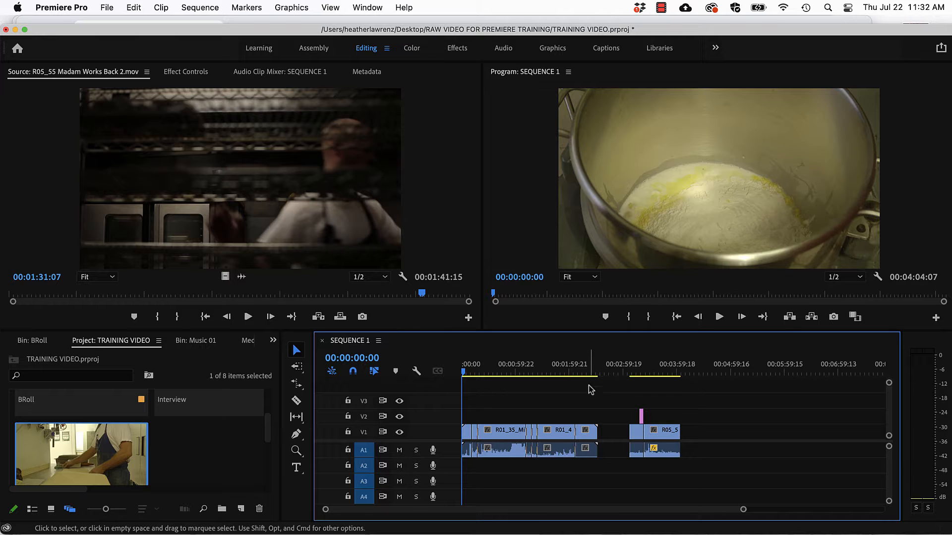
Step: Enable muting of the input during timeline recording in the Audio preferences
{"action": "mouse_move", "coordinate": [465, 376]}
{"action": "left_mouse_down"}
{"action": "mouse_move", "coordinate": [477, 377]}
{"action": "mouse_move", "coordinate": [452, 378]}
{"action": "left_mouse_up"}
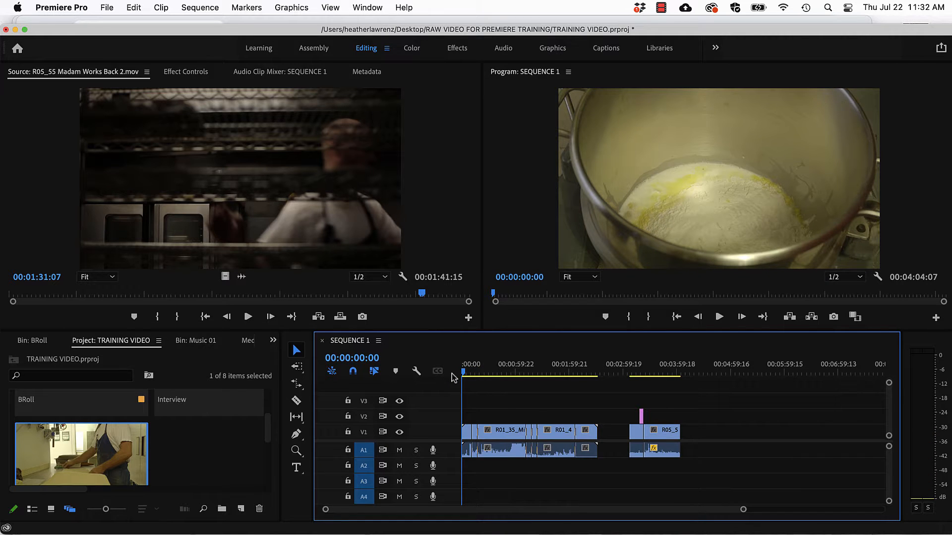
{"action": "left_click", "coordinate": [76, 9]}
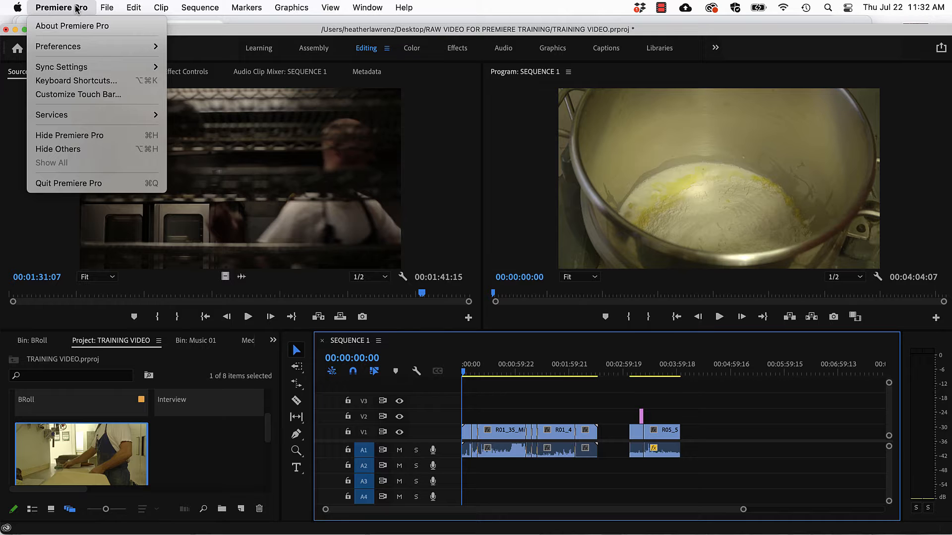
{"action": "mouse_move", "coordinate": [77, 50]}
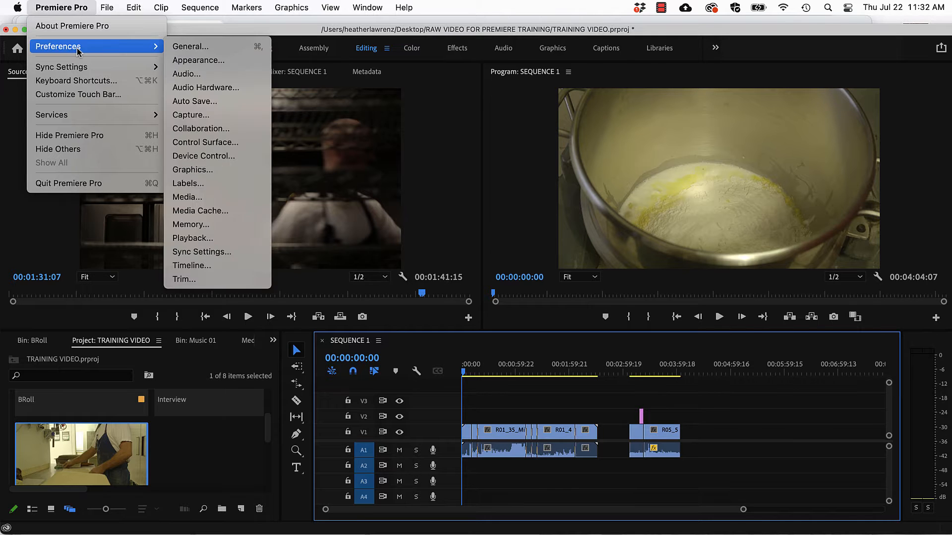
{"action": "left_click", "coordinate": [209, 75]}
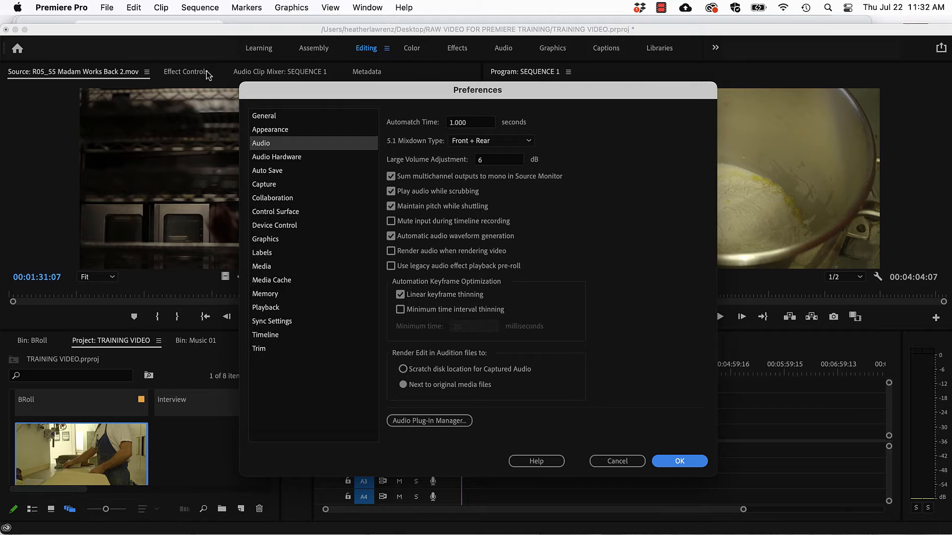
{"action": "left_click", "coordinate": [390, 221]}
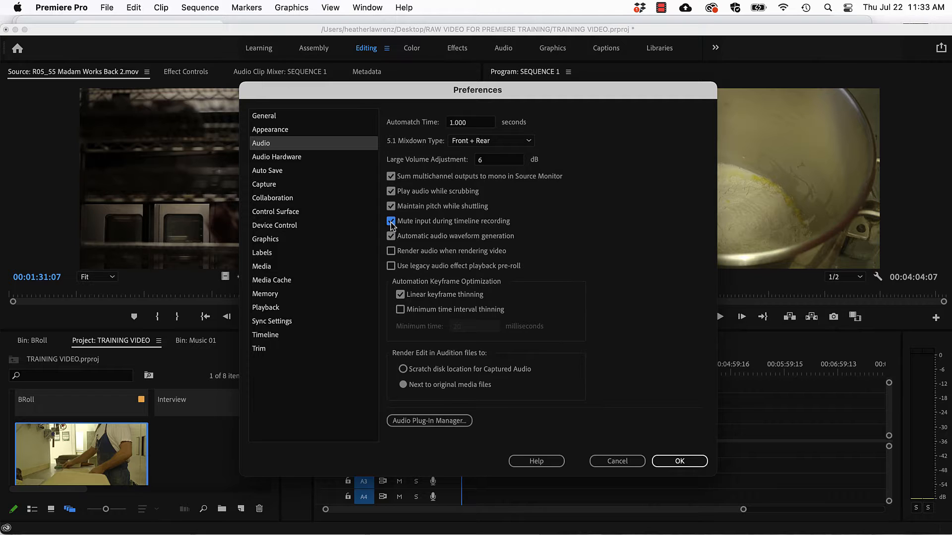
Step: Set the default audio hardware input to BLUE USB Audio 2.0, accept the device change and apply the preferences
{"action": "left_click", "coordinate": [277, 156]}
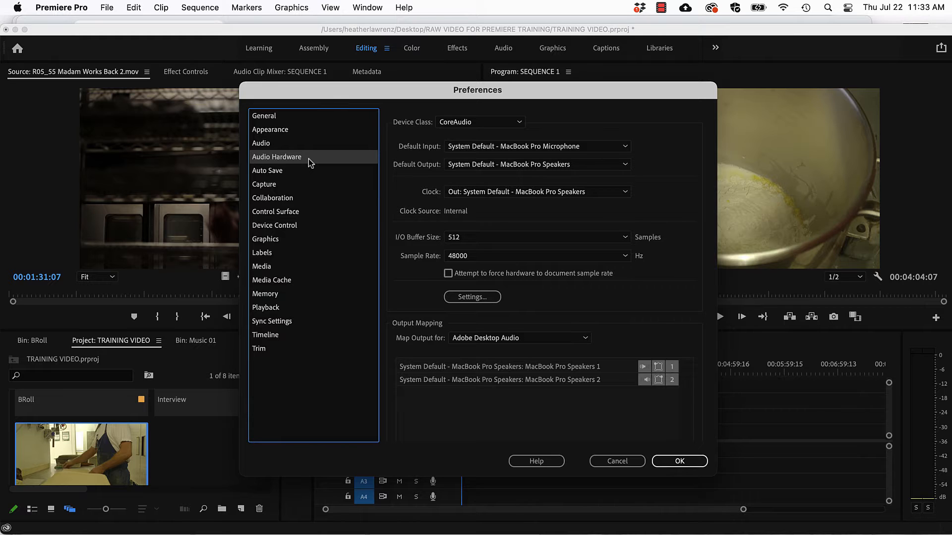
{"action": "left_click", "coordinate": [517, 149]}
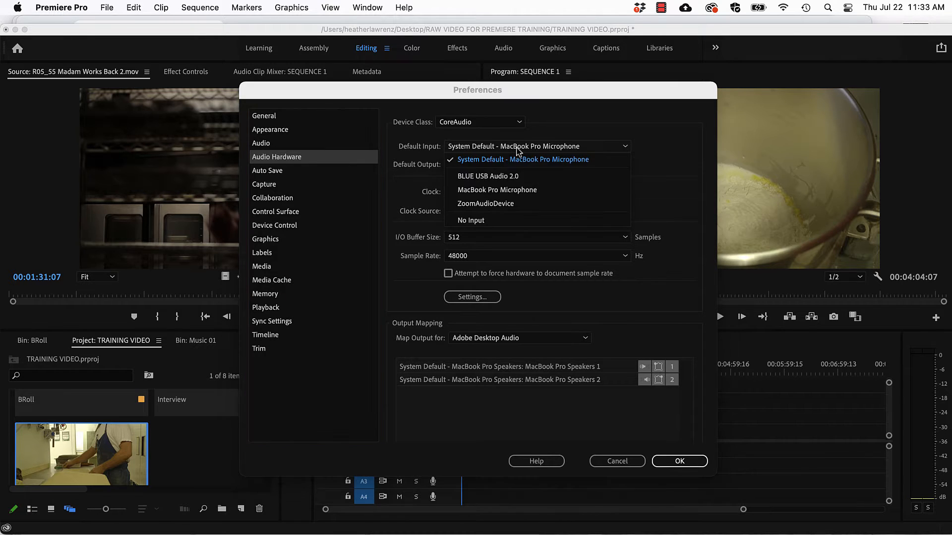
{"action": "left_click", "coordinate": [503, 177]}
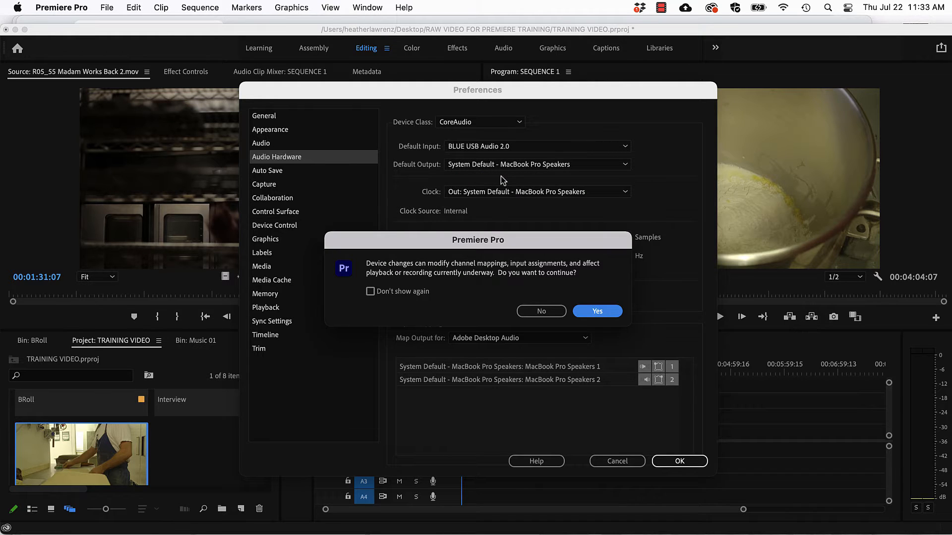
{"action": "left_click", "coordinate": [603, 310]}
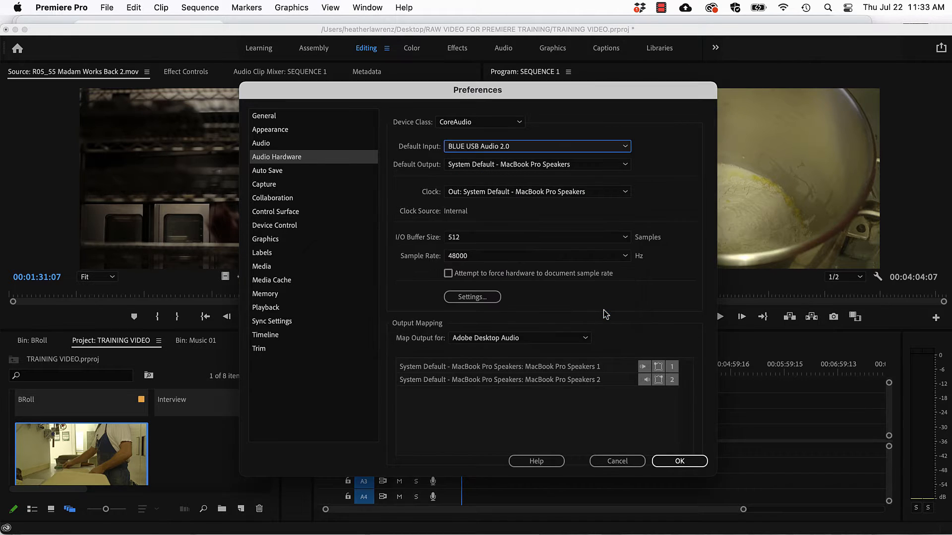
{"action": "left_click", "coordinate": [685, 462]}
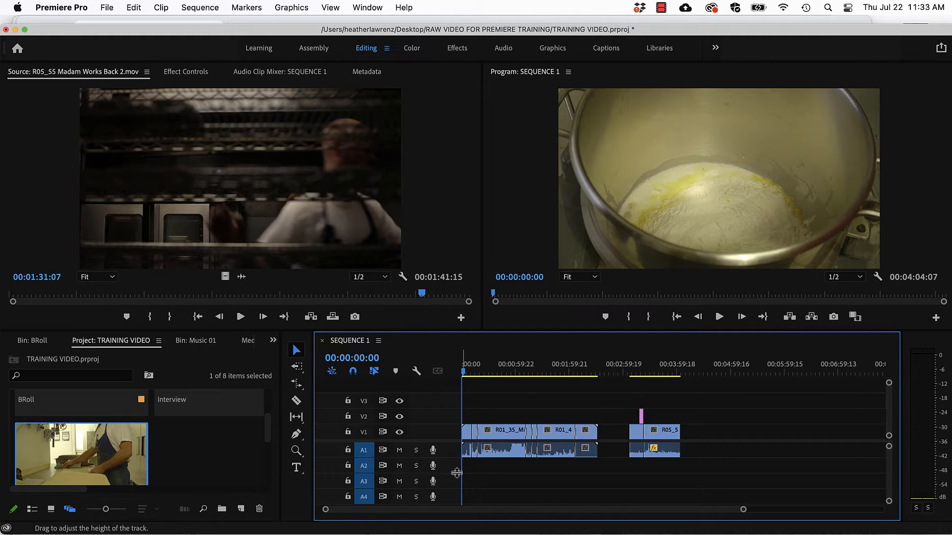
Step: Mute audio track A1 and increase the height of track A2 in the timeline
{"action": "left_click", "coordinate": [399, 450]}
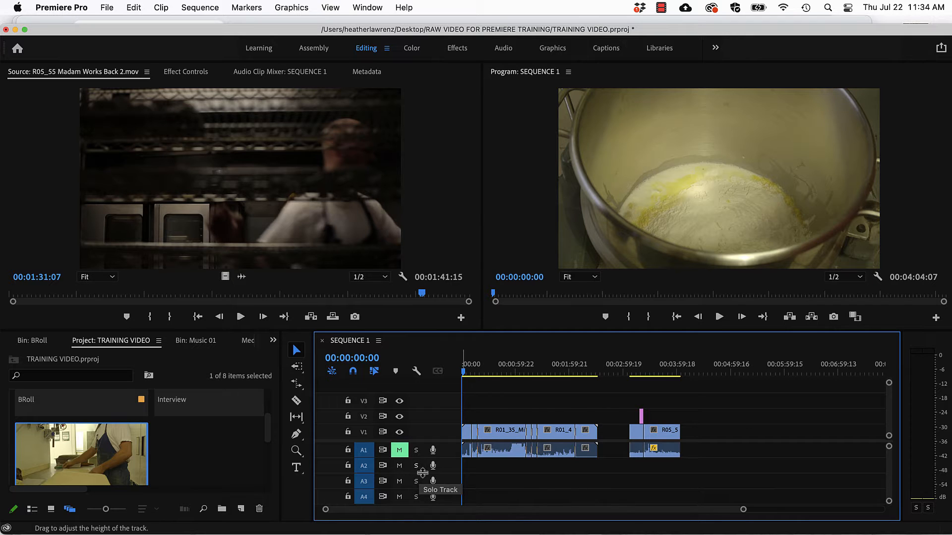
{"action": "left_click_drag", "start_coordinate": [421, 481], "coordinate": [422, 491]}
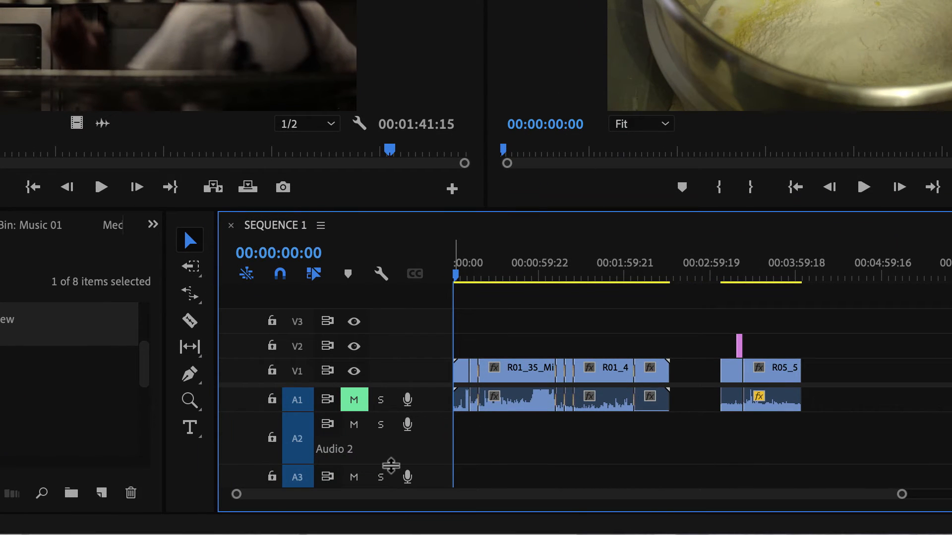
Step: Add the Enable track for recording control to the audio track headers and expand track A2 to show it
{"action": "left_click", "coordinate": [383, 275]}
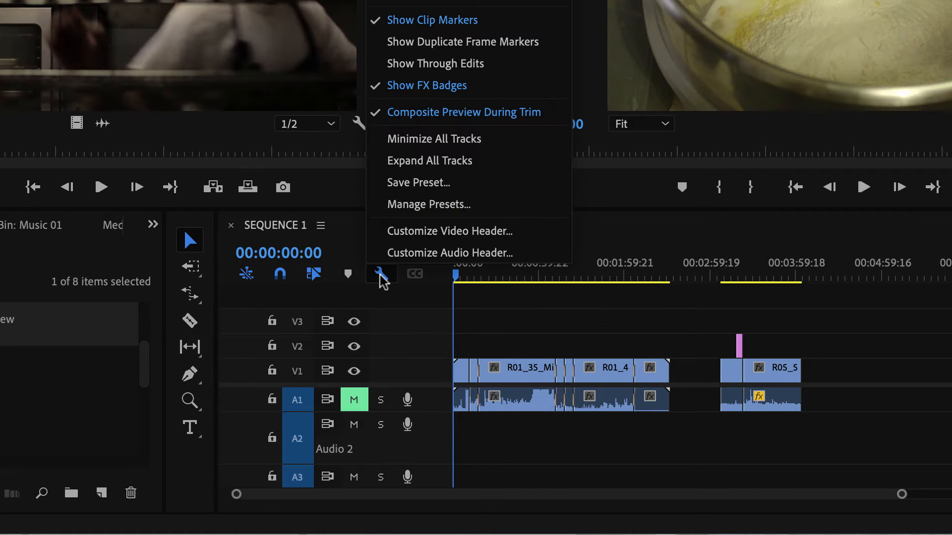
{"action": "left_click", "coordinate": [421, 254]}
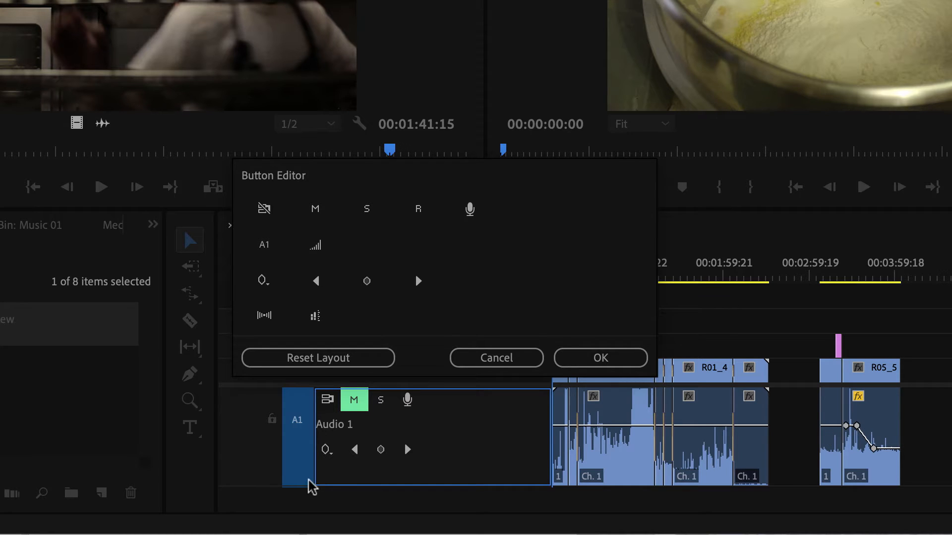
{"action": "left_click", "coordinate": [493, 361]}
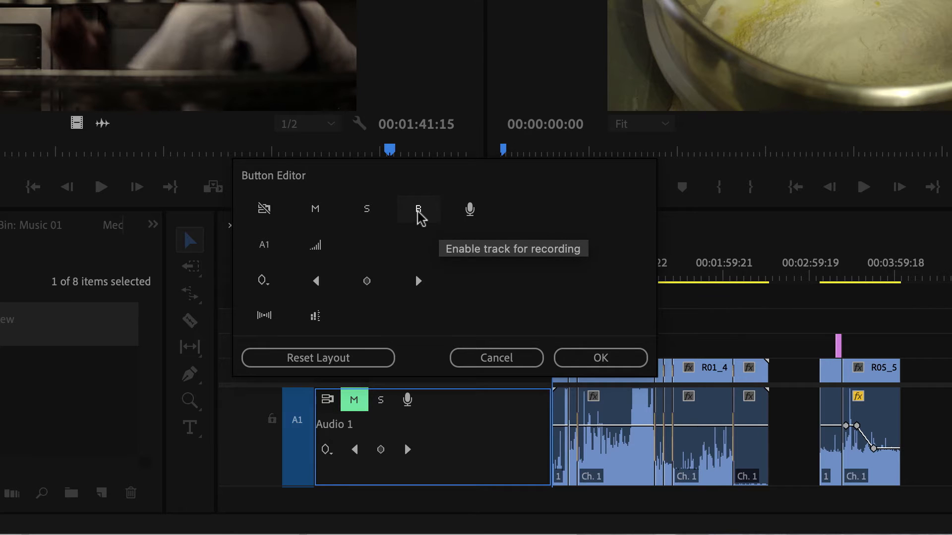
{"action": "left_click_drag", "start_coordinate": [419, 217], "coordinate": [439, 454]}
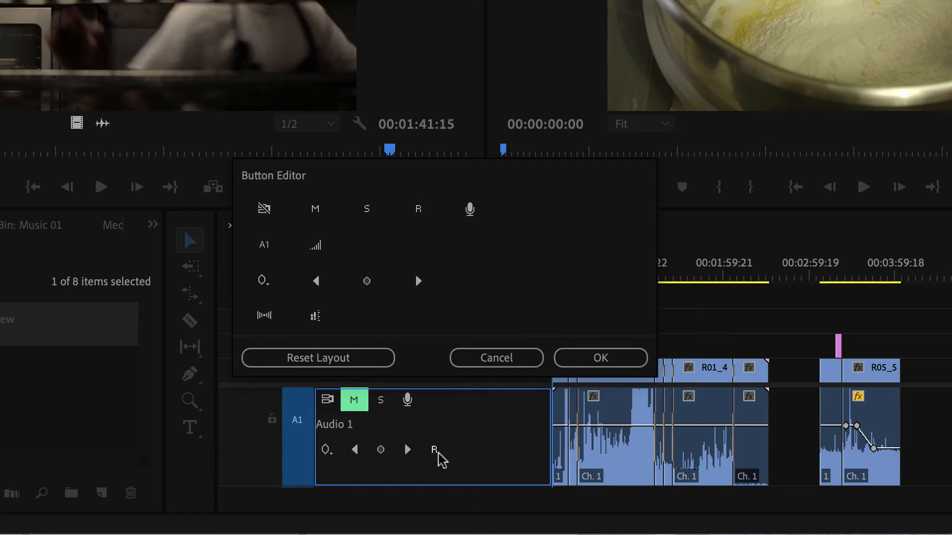
{"action": "left_click", "coordinate": [612, 359]}
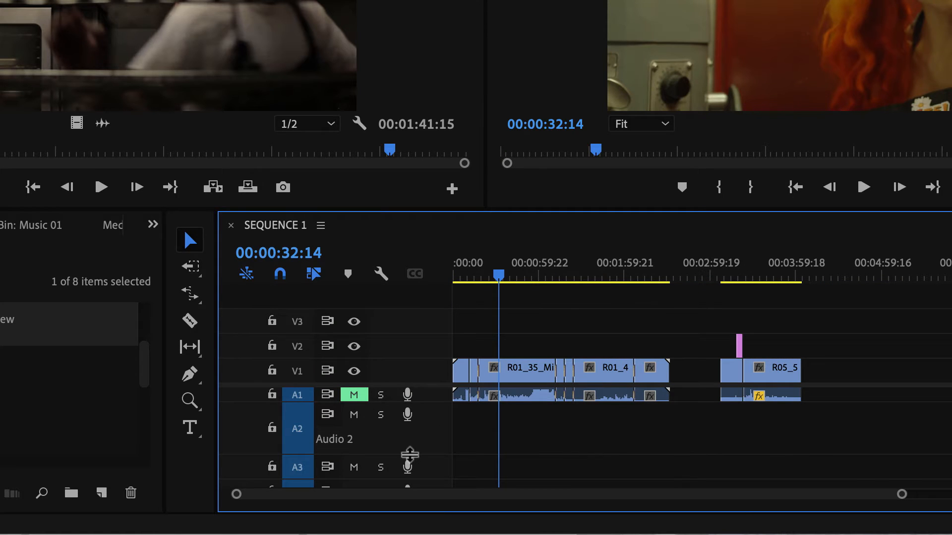
{"action": "left_click_drag", "start_coordinate": [409, 455], "coordinate": [409, 487]}
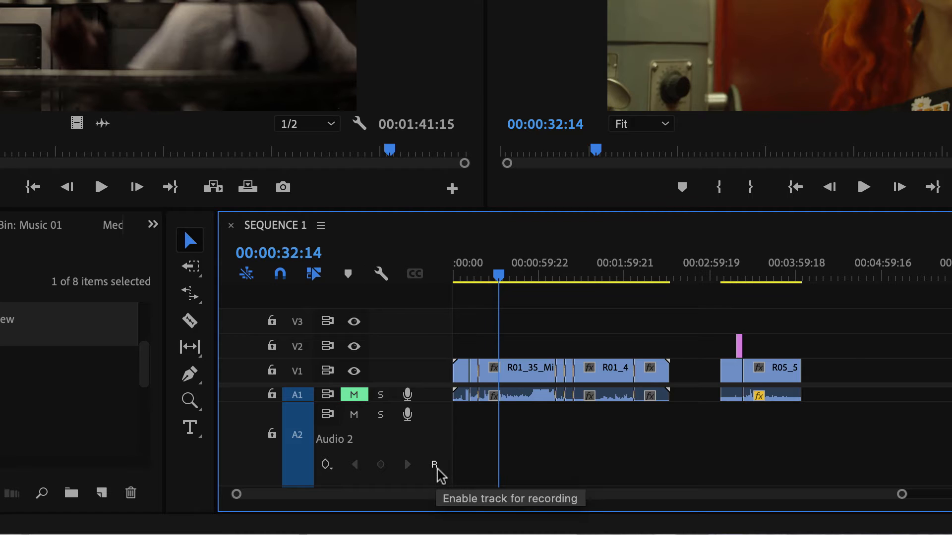
{"action": "left_click", "coordinate": [382, 273]}
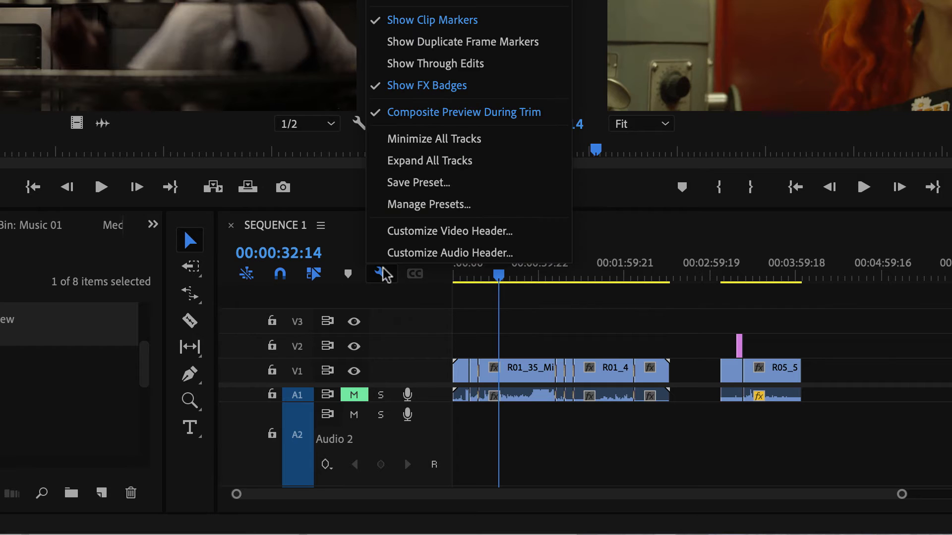
{"action": "left_click", "coordinate": [414, 256]}
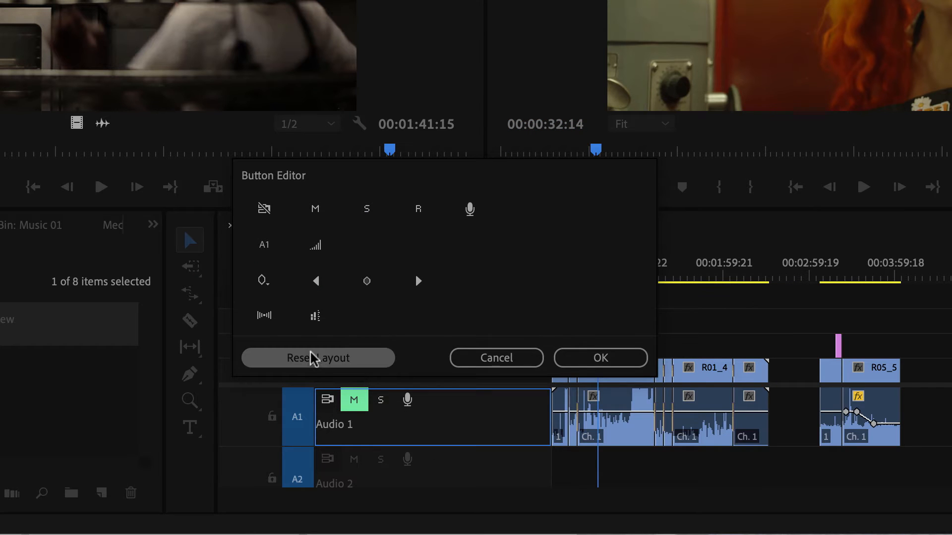
{"action": "left_click", "coordinate": [493, 358]}
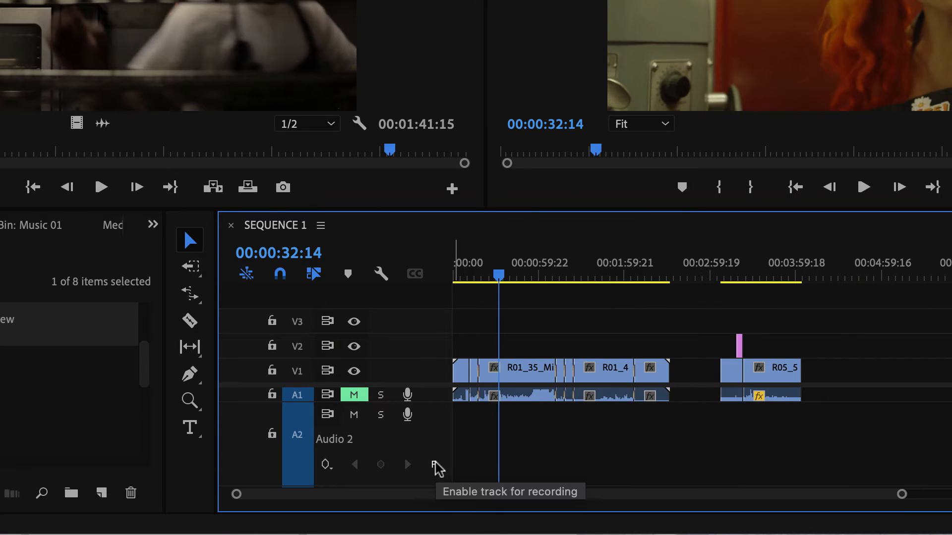
Step: Enable track A2 for recording and move the playhead to 00:00:00:00
{"action": "left_click", "coordinate": [435, 464]}
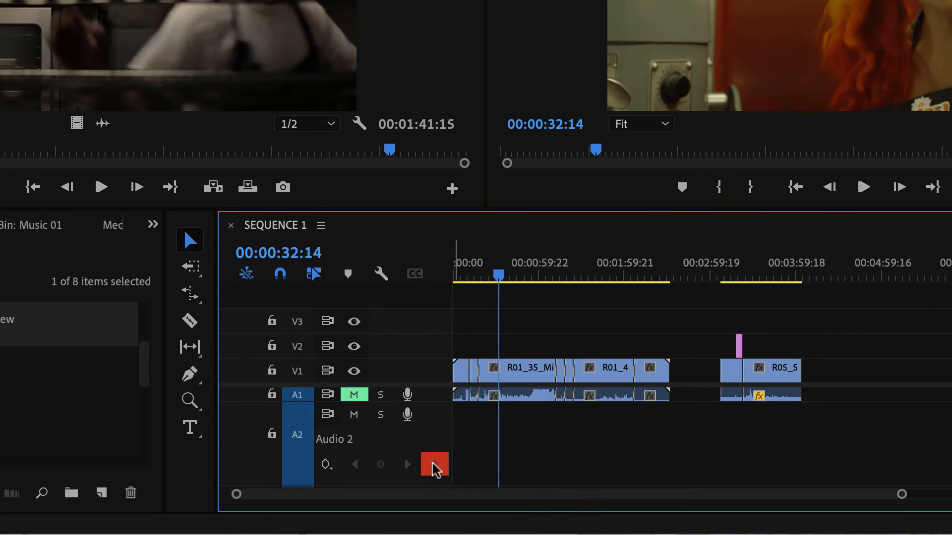
{"action": "left_click_drag", "start_coordinate": [500, 275], "coordinate": [455, 278]}
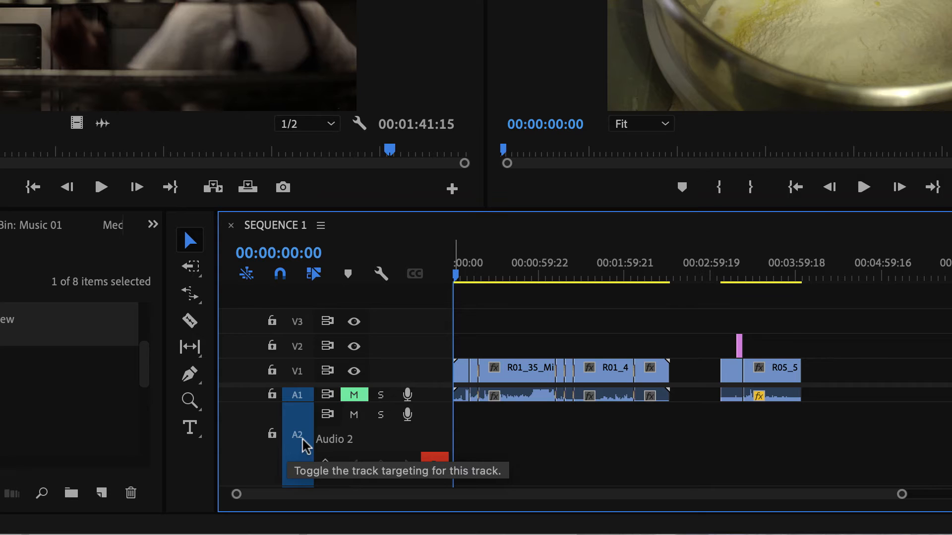
Step: Check the input source in the Audio 2 voice-over record settings and enable Countdown Sound Cues
{"action": "right_click", "coordinate": [407, 422]}
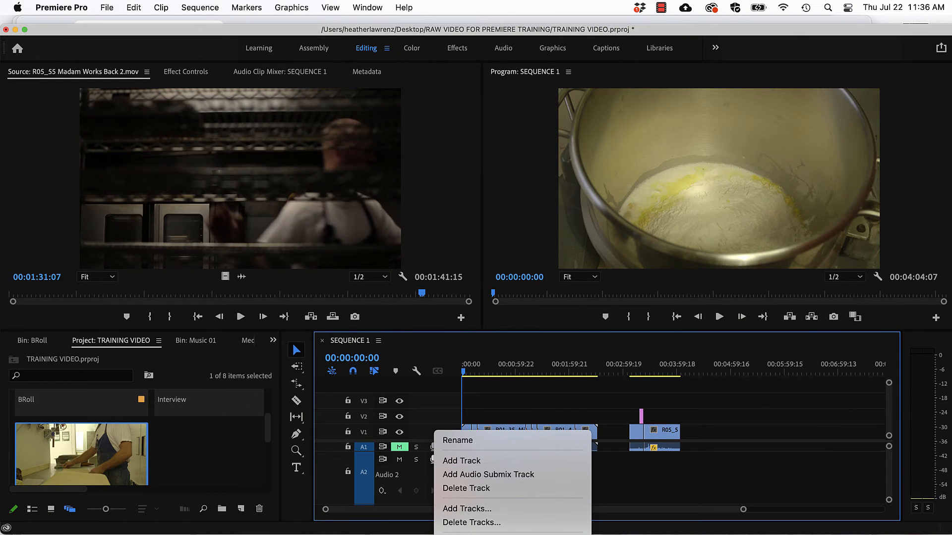
{"action": "left_click", "coordinate": [476, 534]}
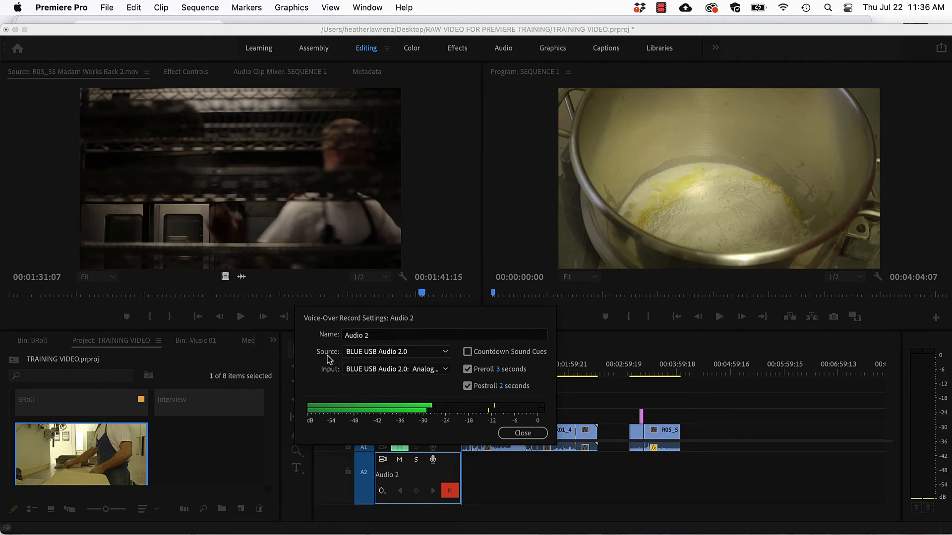
{"action": "left_click", "coordinate": [441, 369]}
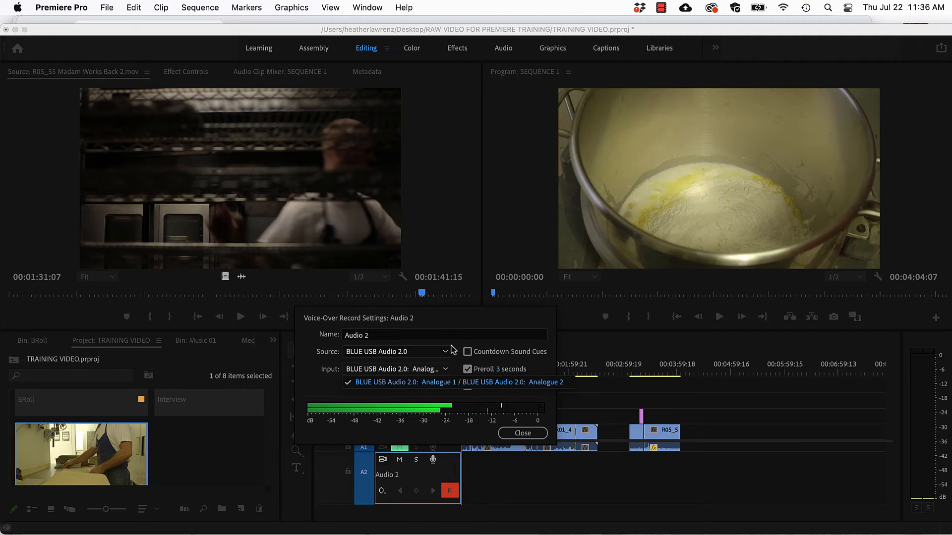
{"action": "left_click", "coordinate": [457, 353]}
{"action": "left_click", "coordinate": [467, 353]}
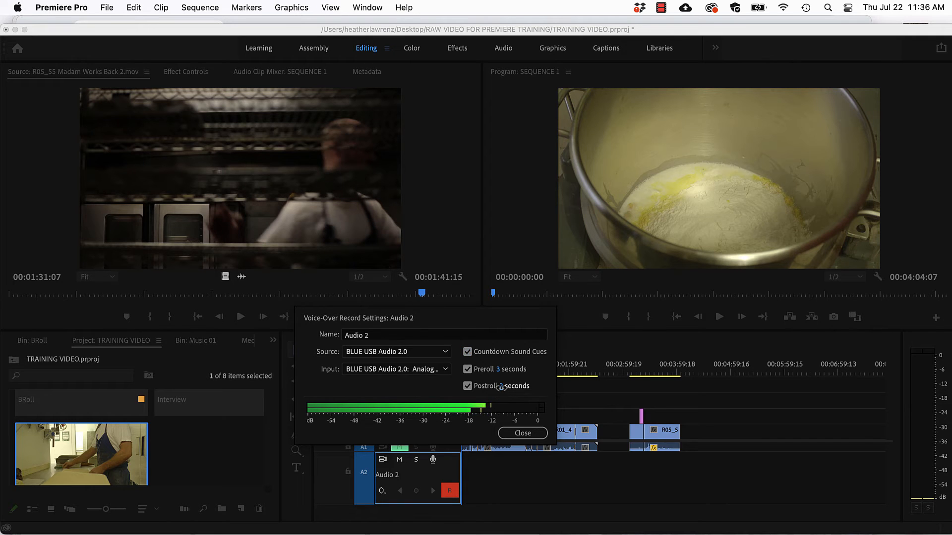
{"action": "left_click_drag", "start_coordinate": [502, 391], "coordinate": [509, 389]}
{"action": "left_click", "coordinate": [522, 435]}
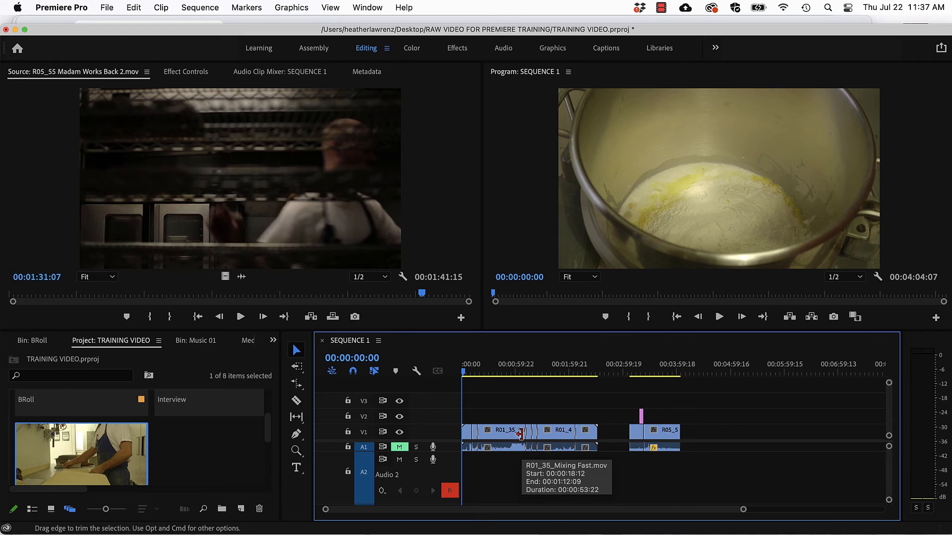
Step: Record a voice-over on track A2 from the start of the sequence, stopping at 00:00:22:22
{"action": "left_click", "coordinate": [433, 461]}
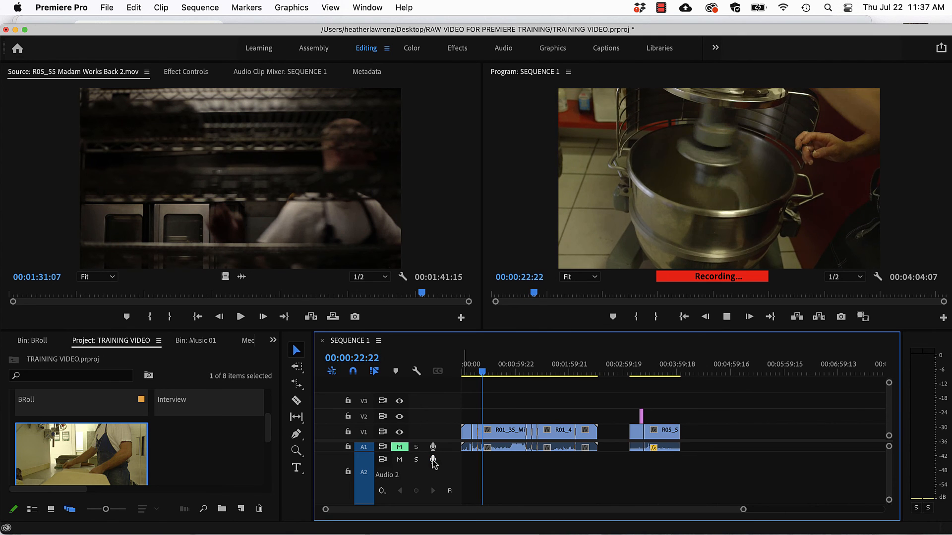
{"action": "left_click", "coordinate": [434, 461]}
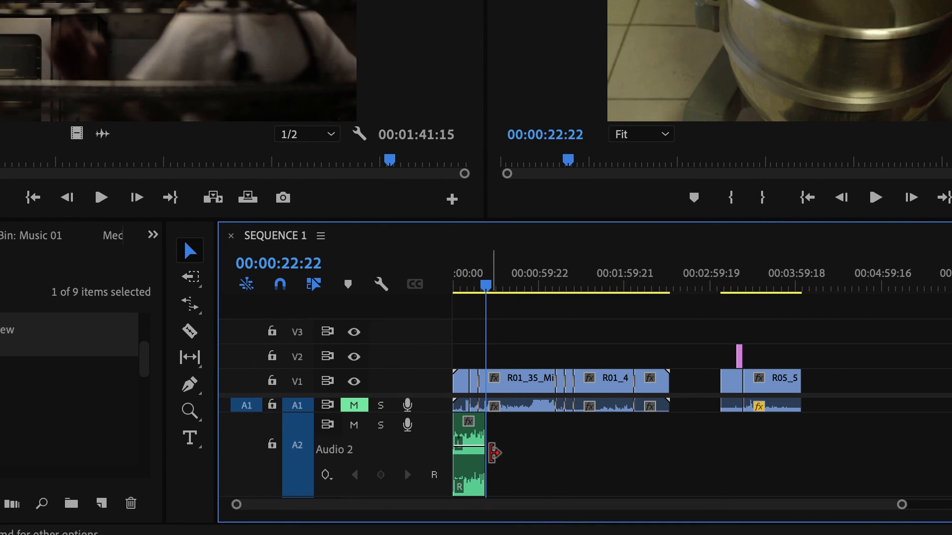
Step: Zoom in on the voice-over clip on track A2 and return the playhead to 00:00:00:00
{"action": "left_click", "coordinate": [189, 411]}
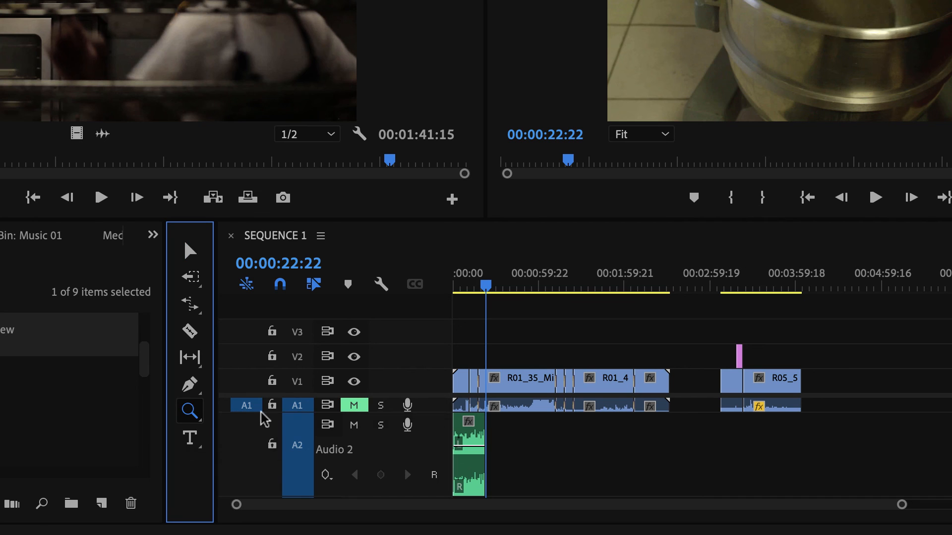
{"action": "left_click", "coordinate": [481, 450]}
{"action": "left_click", "coordinate": [513, 445]}
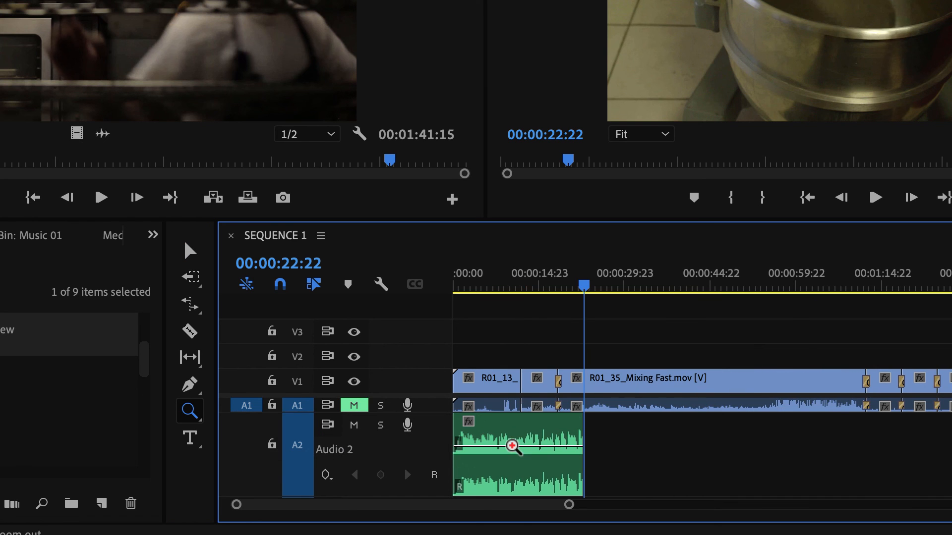
{"action": "left_click", "coordinate": [574, 448]}
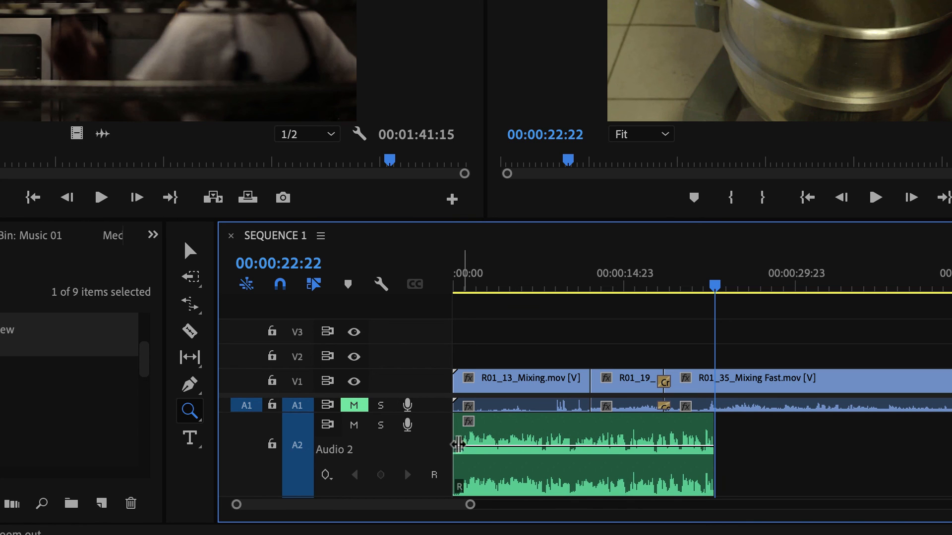
{"action": "left_click", "coordinate": [465, 455]}
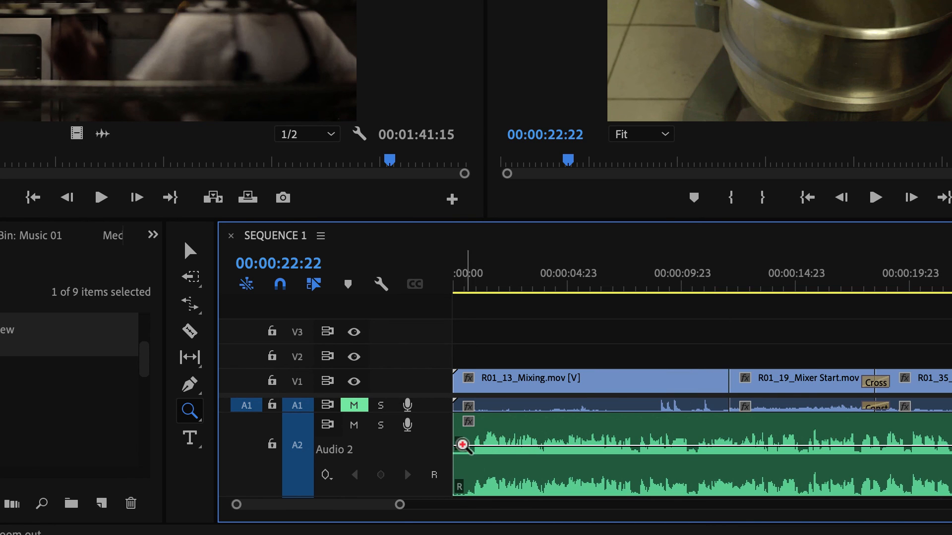
{"action": "left_click_drag", "start_coordinate": [949, 297], "coordinate": [450, 338]}
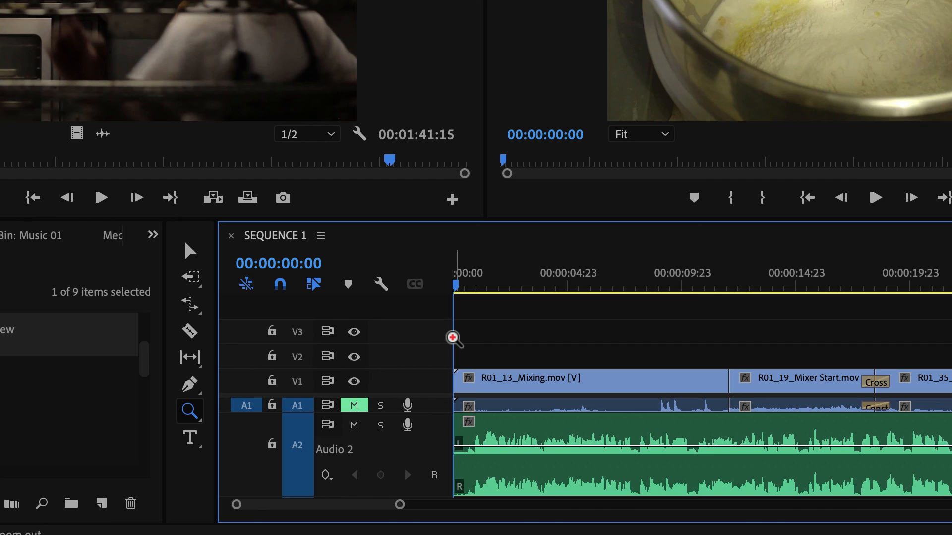